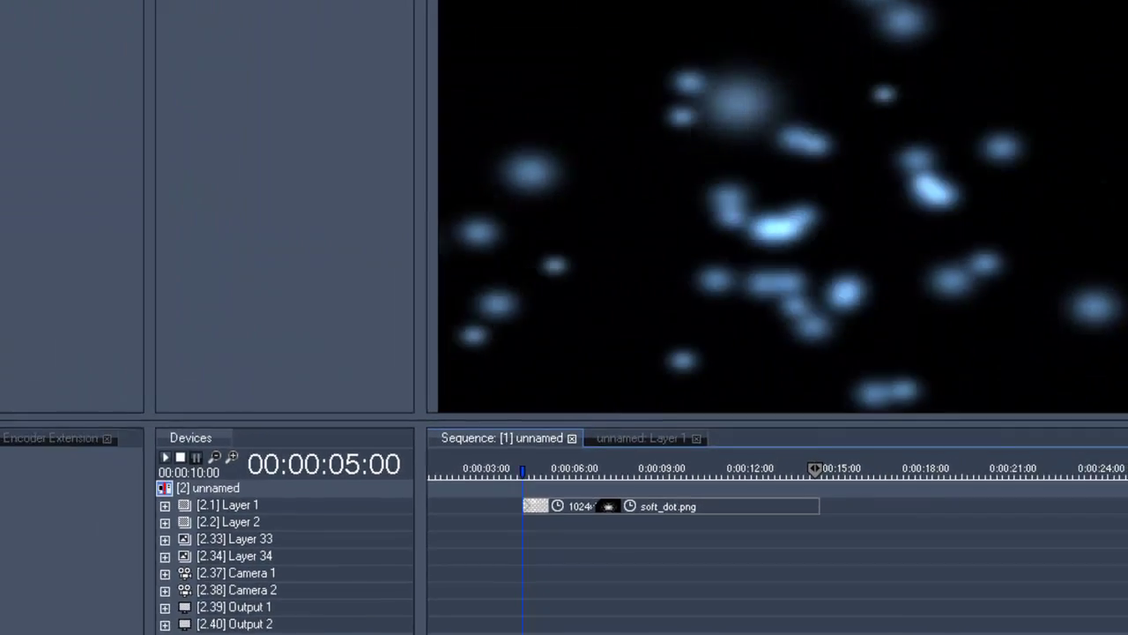
# Step: Open the Tabs menu to see the panels available for the workspace
pyautogui.click(61, 8)
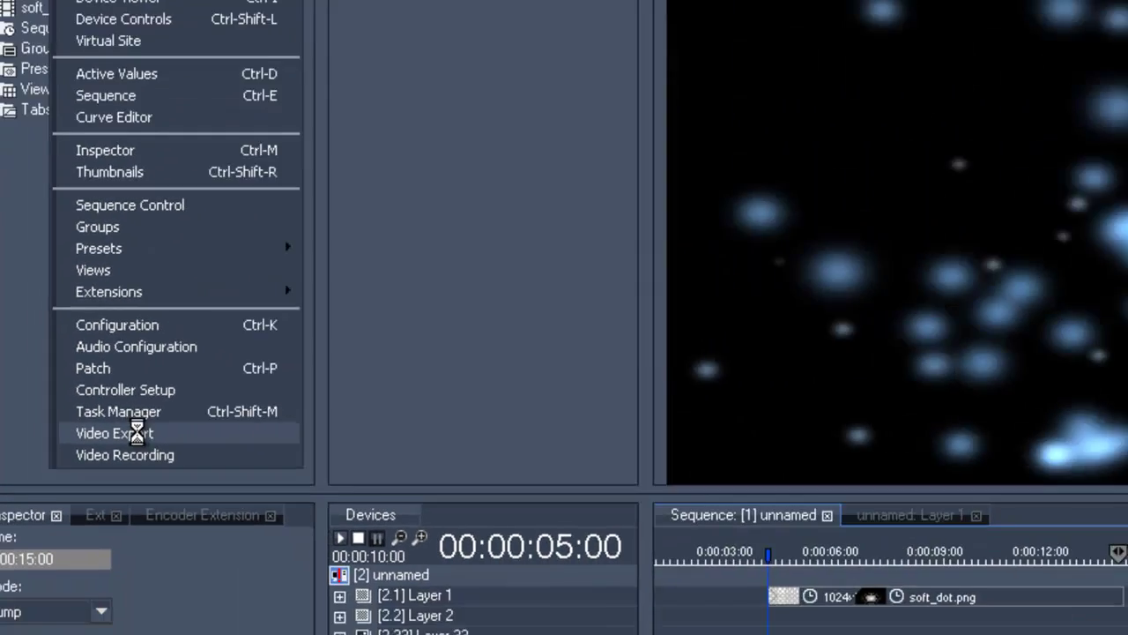
# Step: Show the Video Export panel and widen it with the splitter
pyautogui.click(172, 445)
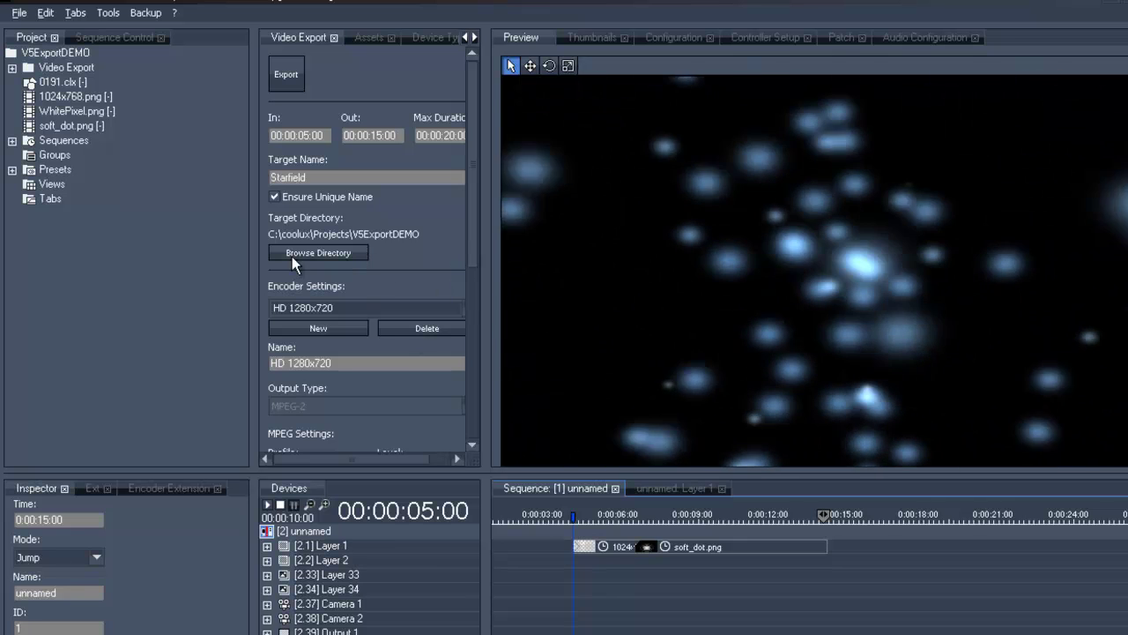
pyautogui.moveTo(252, 251); pyautogui.dragTo(198, 253)
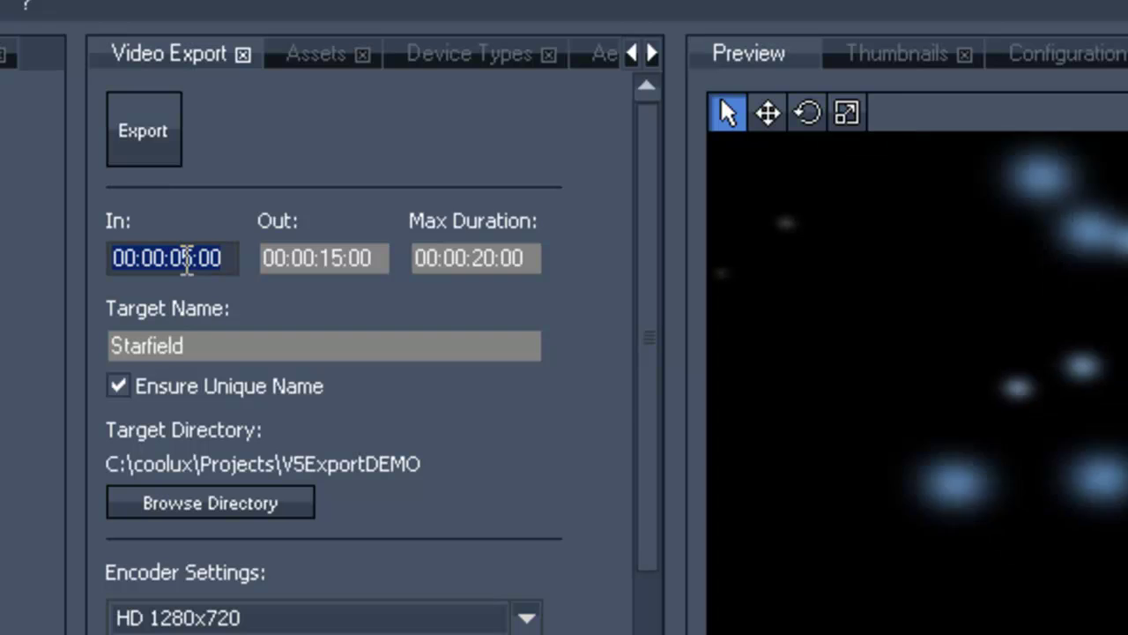
# Step: Set the export range to In 00:00:05:00 and Out 00:00:15:00
pyautogui.write('500')
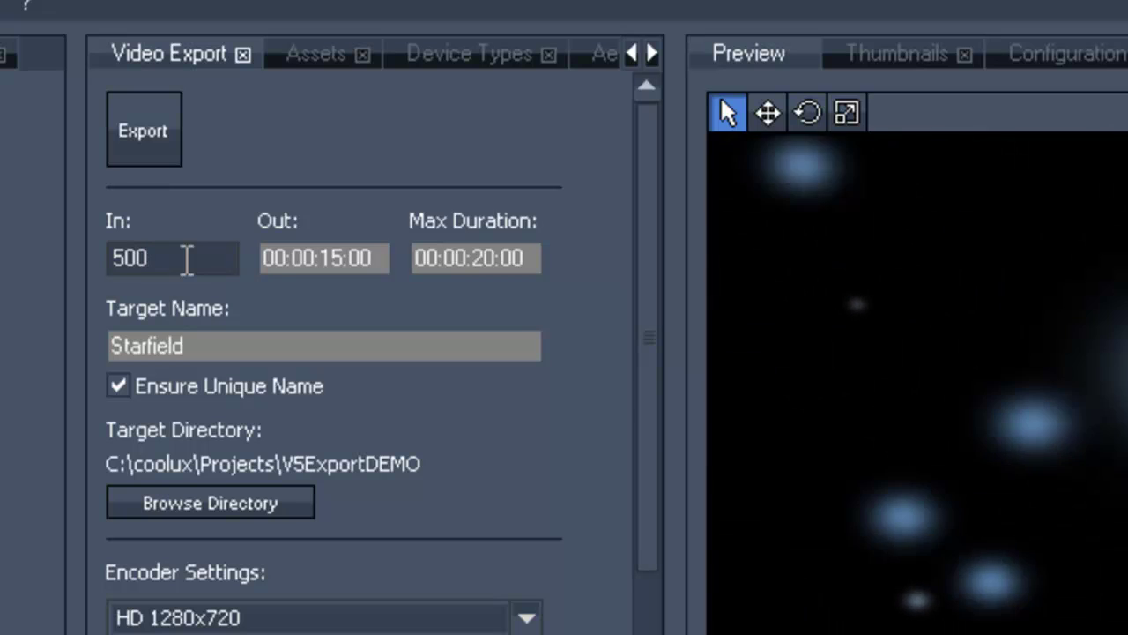
pyautogui.press('Return')
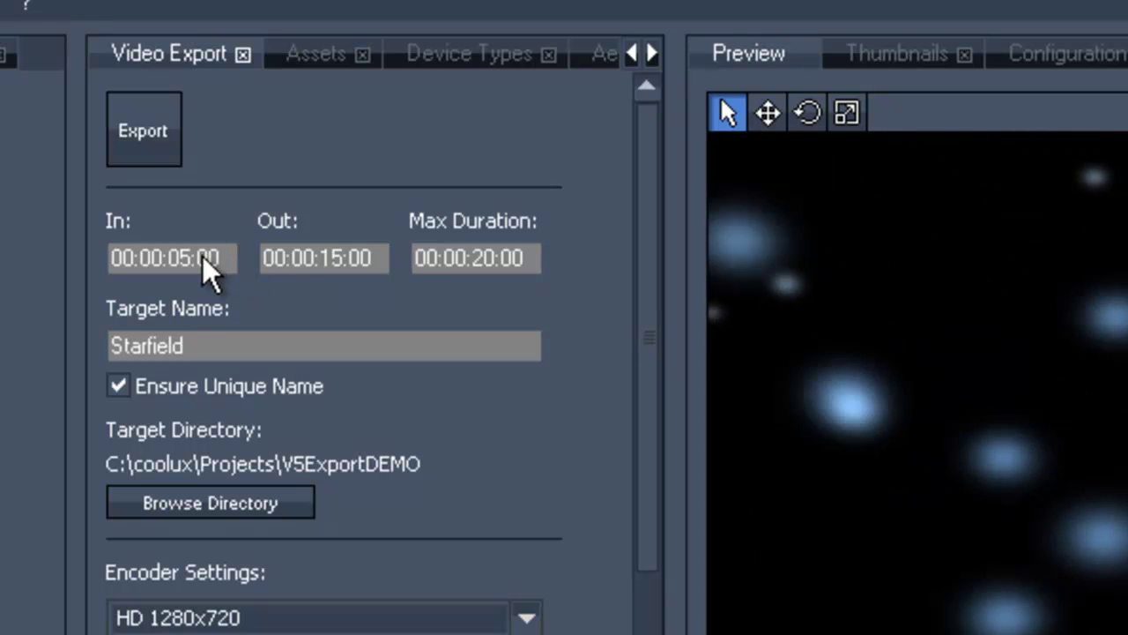
pyautogui.click(202, 255)
pyautogui.write('5')
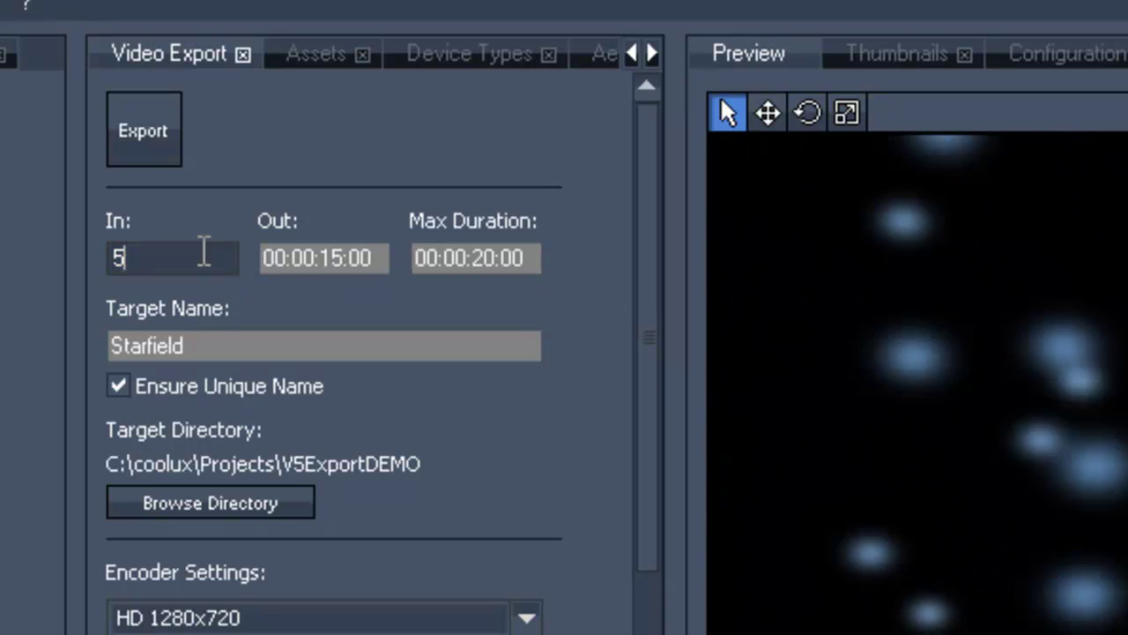
pyautogui.write(':00')
pyautogui.press('Return')
pyautogui.click(312, 264)
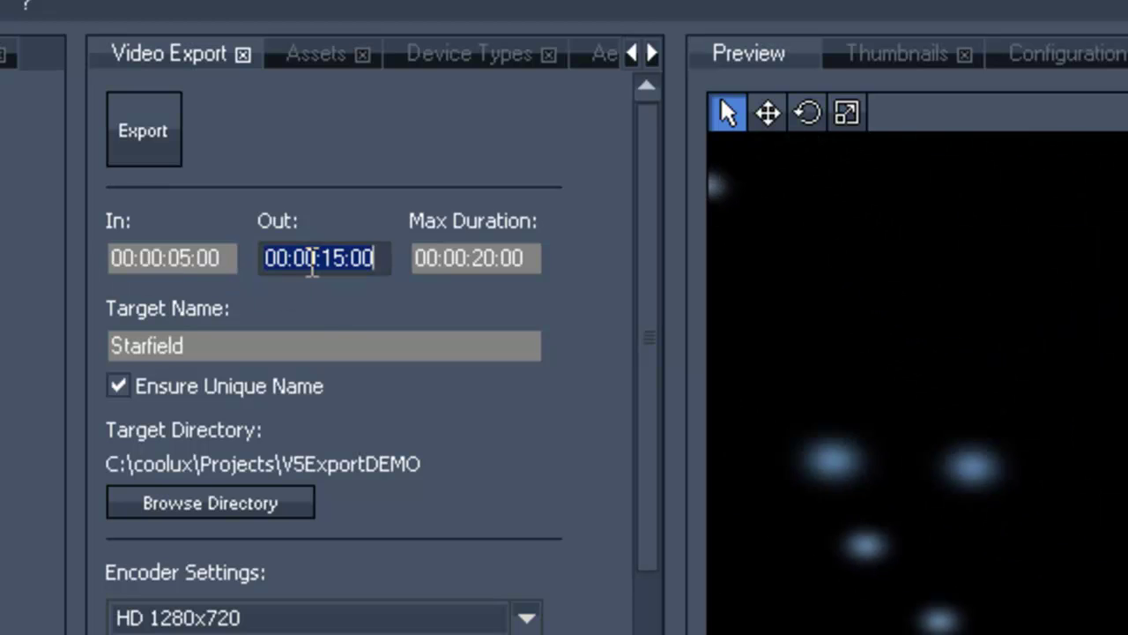
pyautogui.write('1500')
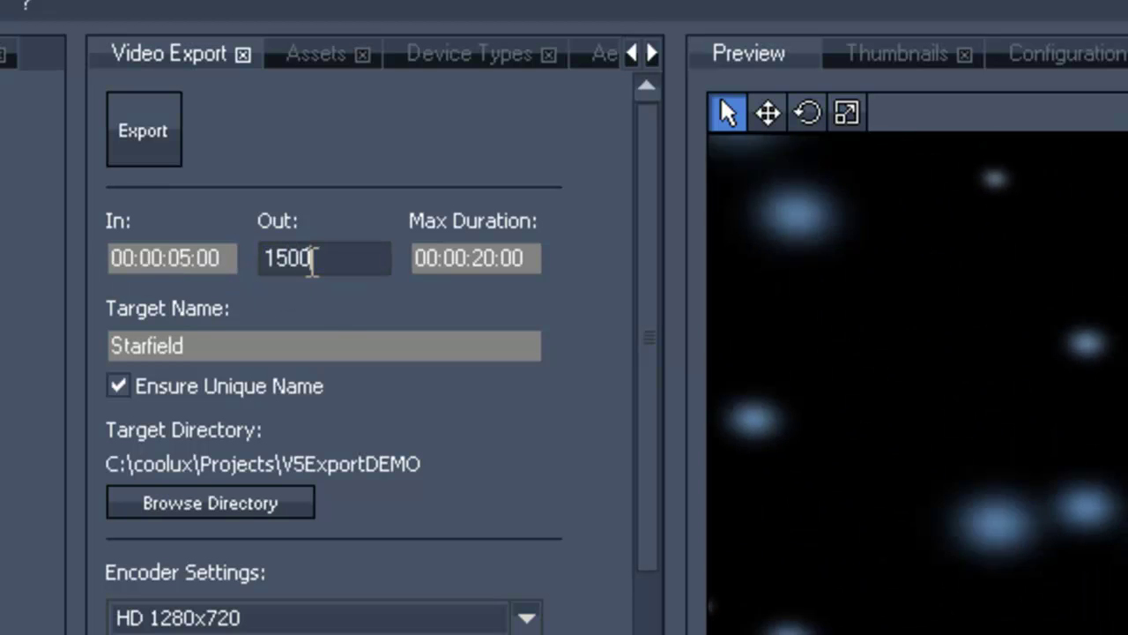
pyautogui.press('Return')
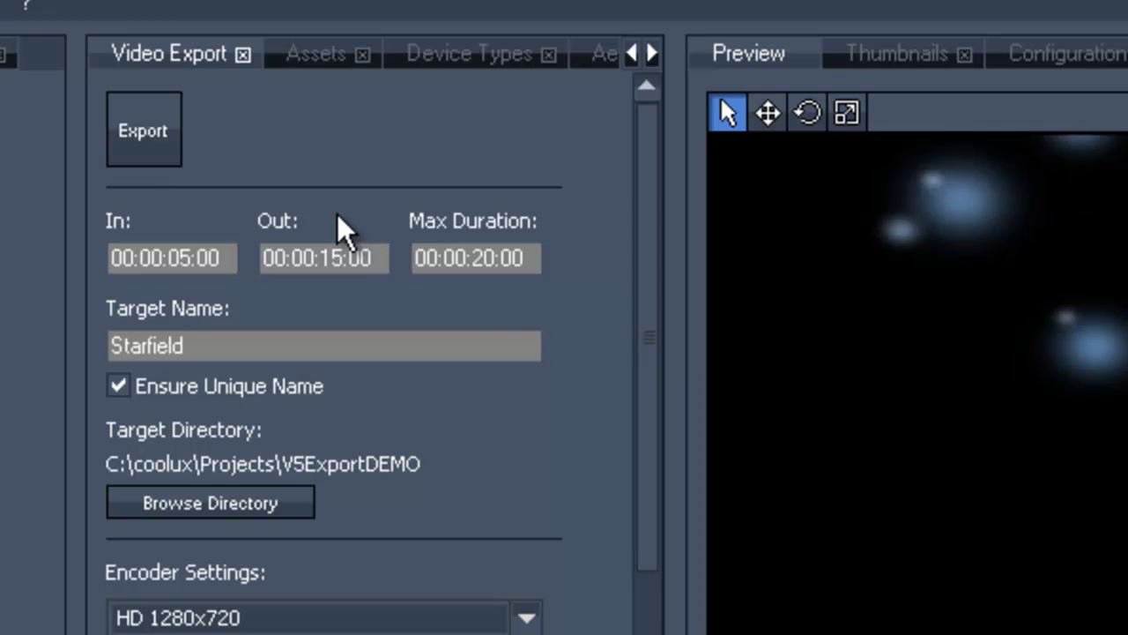
# Step: Set the export Max Duration to 00:00:20:00
pyautogui.doubleClick(470, 258)
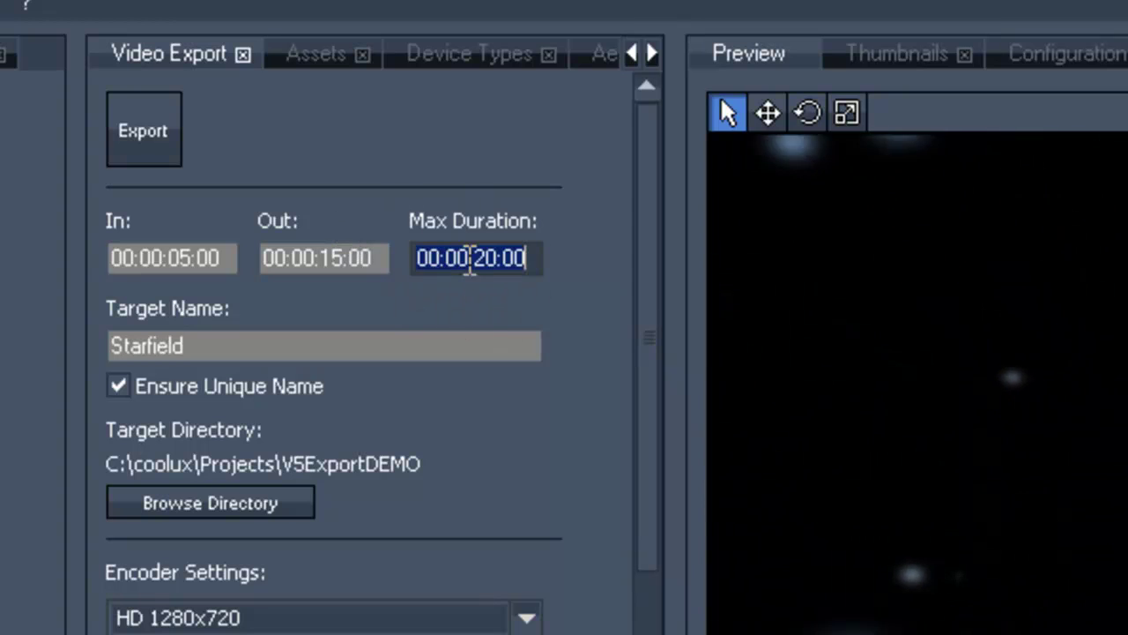
pyautogui.write('20:0')
pyautogui.write('0')
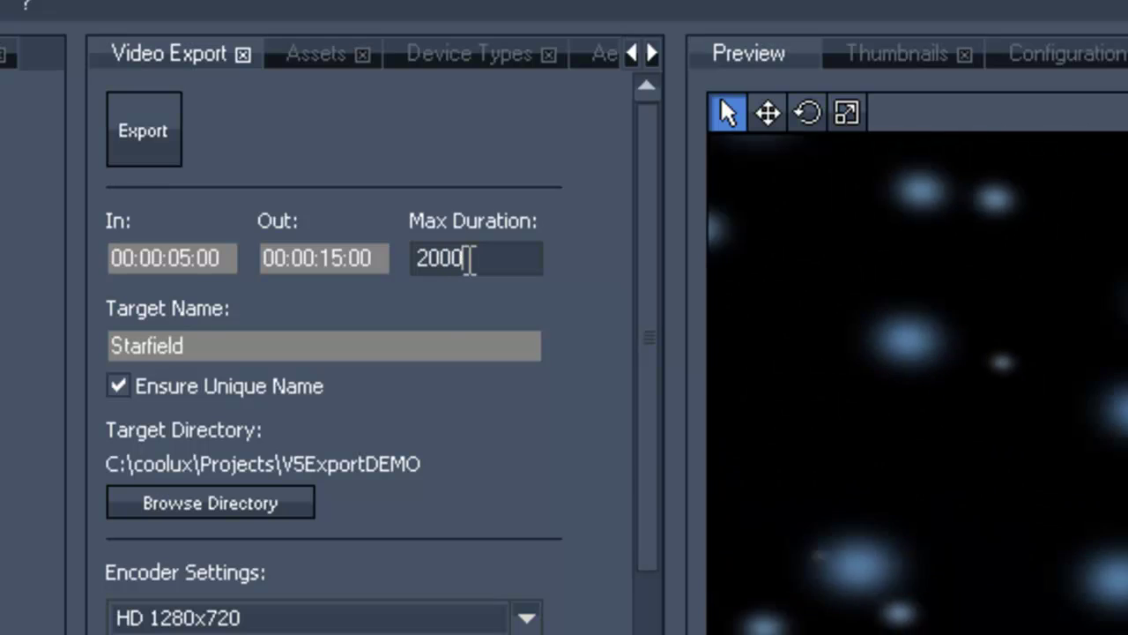
pyautogui.press('Return')
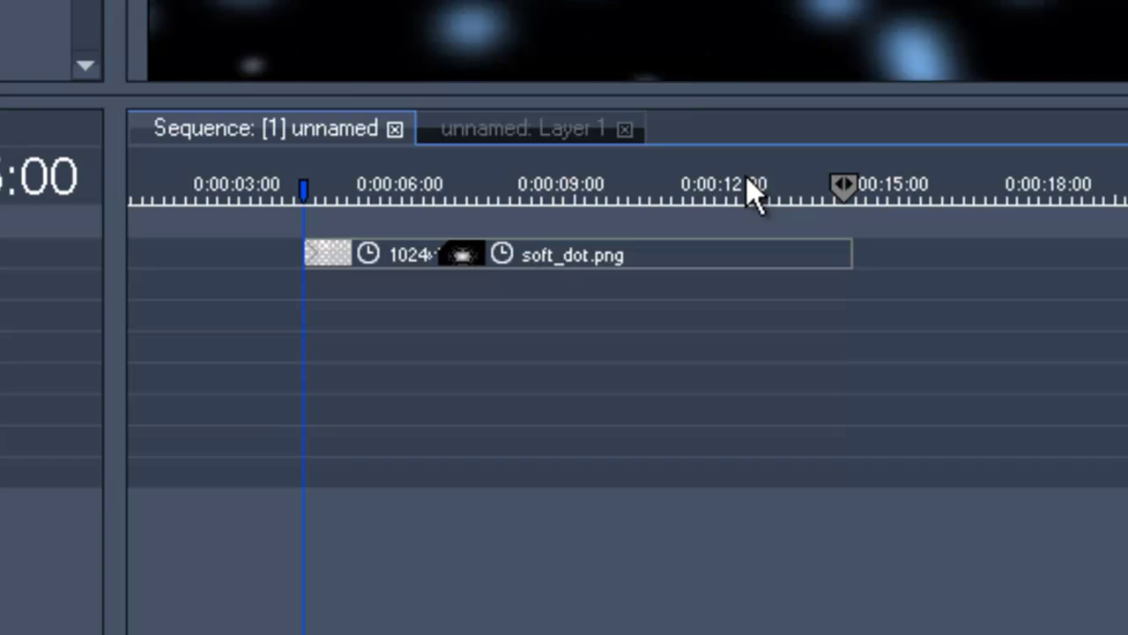
pyautogui.click(804, 182)
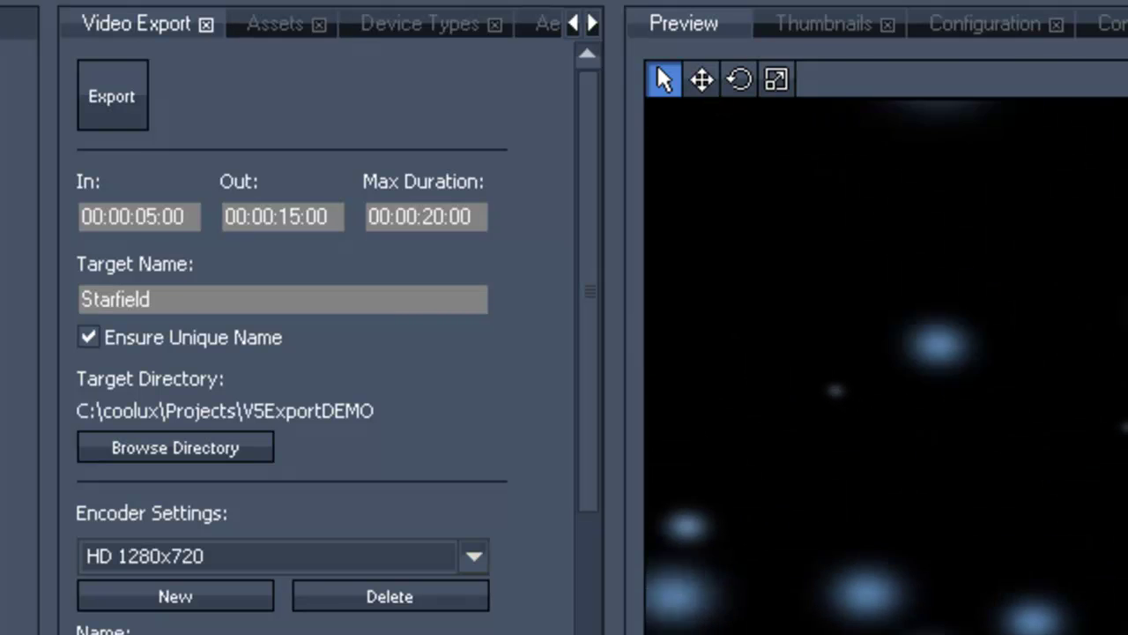
# Step: Re-enter In 5:00, Out 1500 and Max Duration 20:00 in the Video Export panel
pyautogui.doubleClick(171, 218)
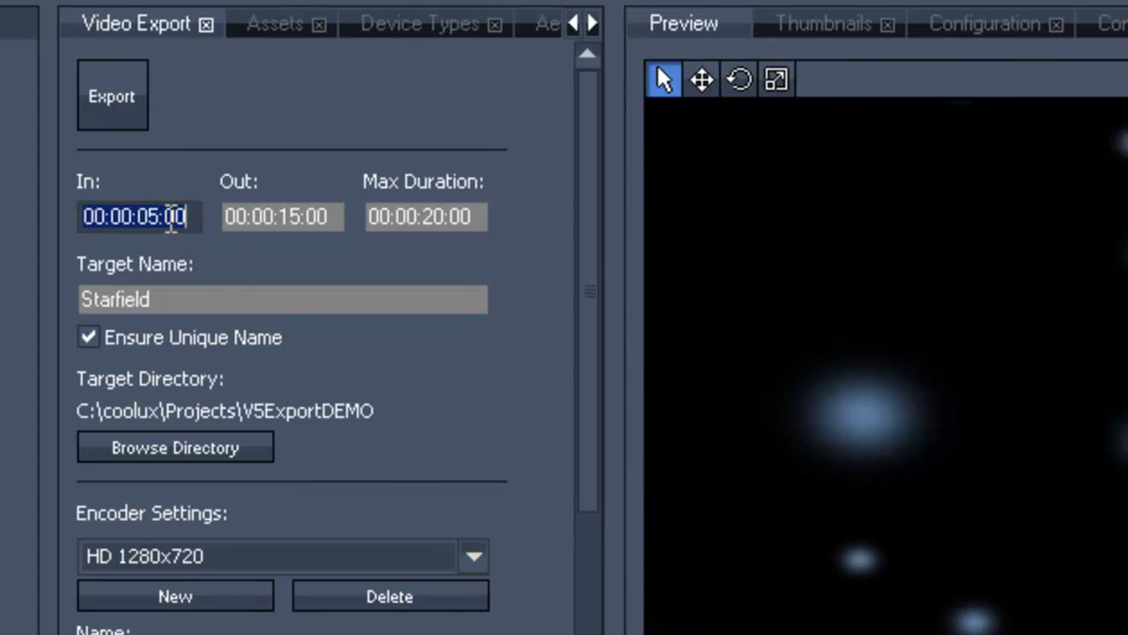
pyautogui.write('5:00')
pyautogui.press('Return')
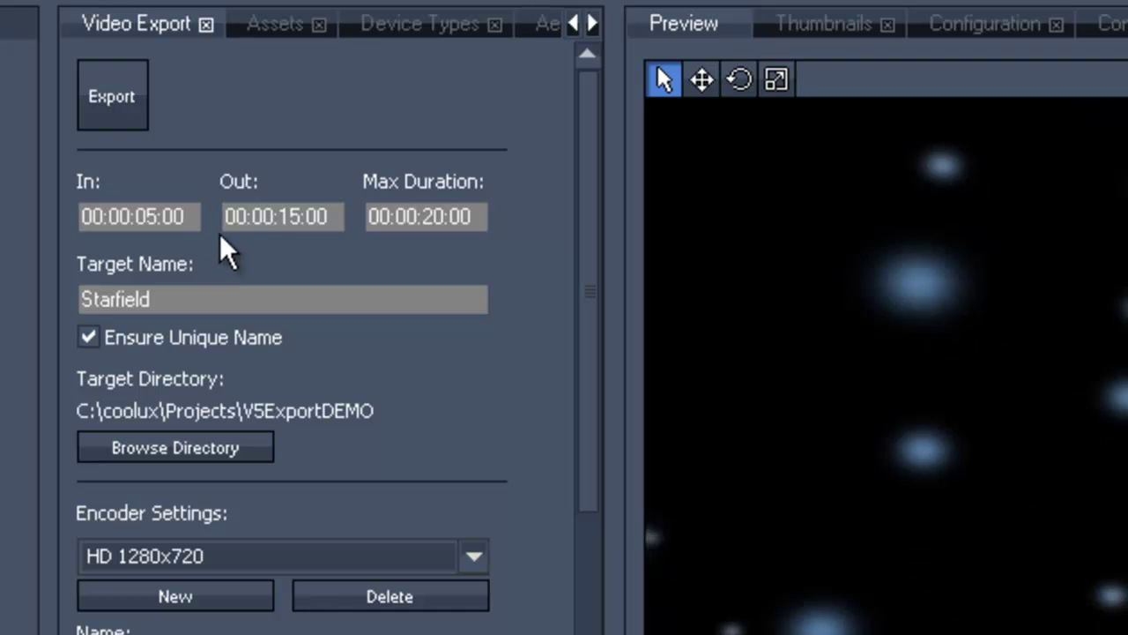
pyautogui.doubleClick(261, 219)
pyautogui.write('1500')
pyautogui.press('Return')
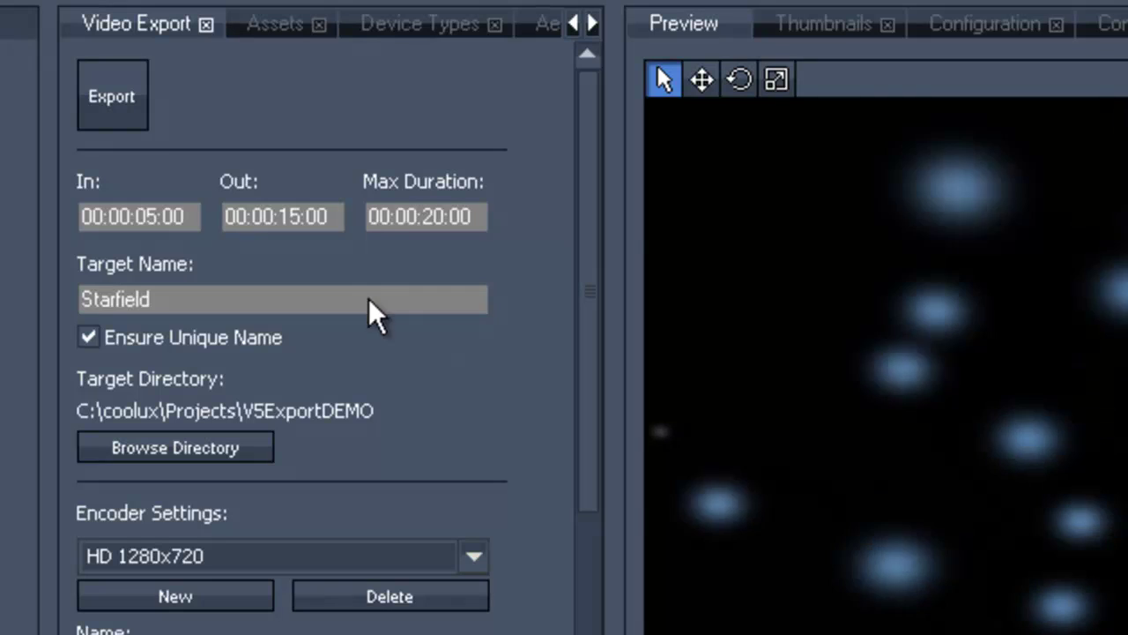
pyautogui.click(420, 222)
pyautogui.write('2')
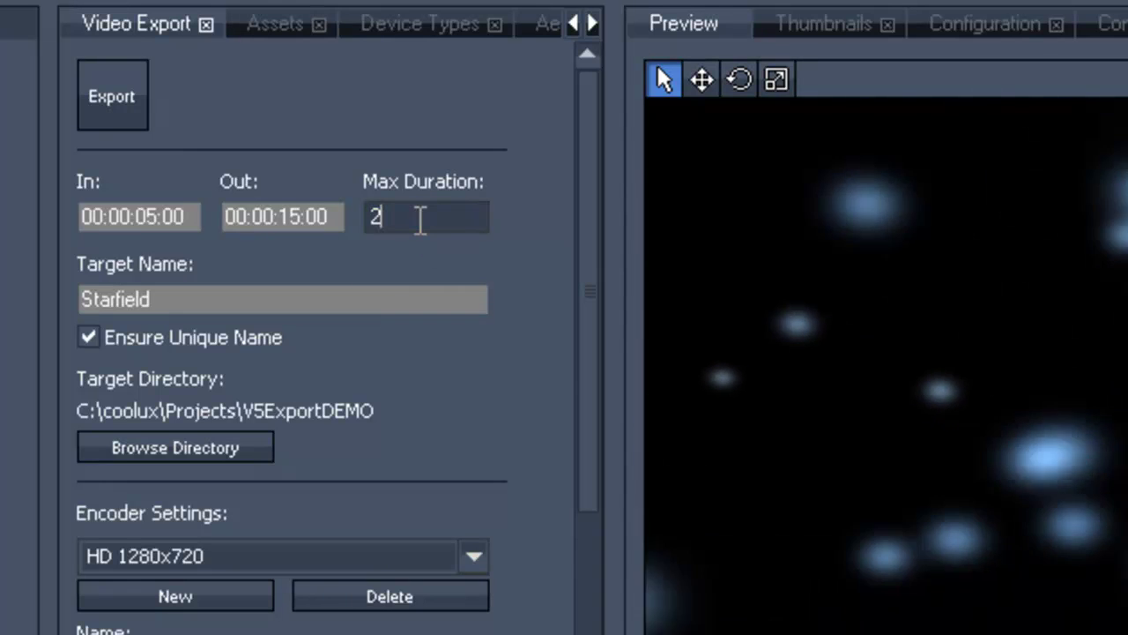
pyautogui.write('0:00')
pyautogui.press('Return')
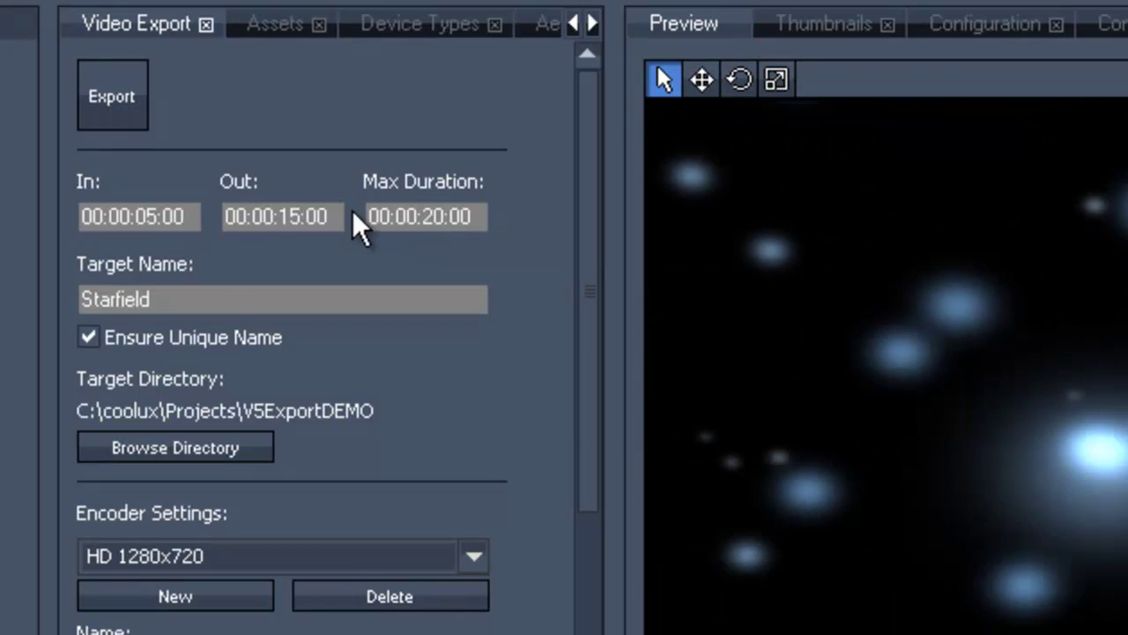
# Step: Enter 'Starfield' as the export Target Name
pyautogui.click(152, 300)
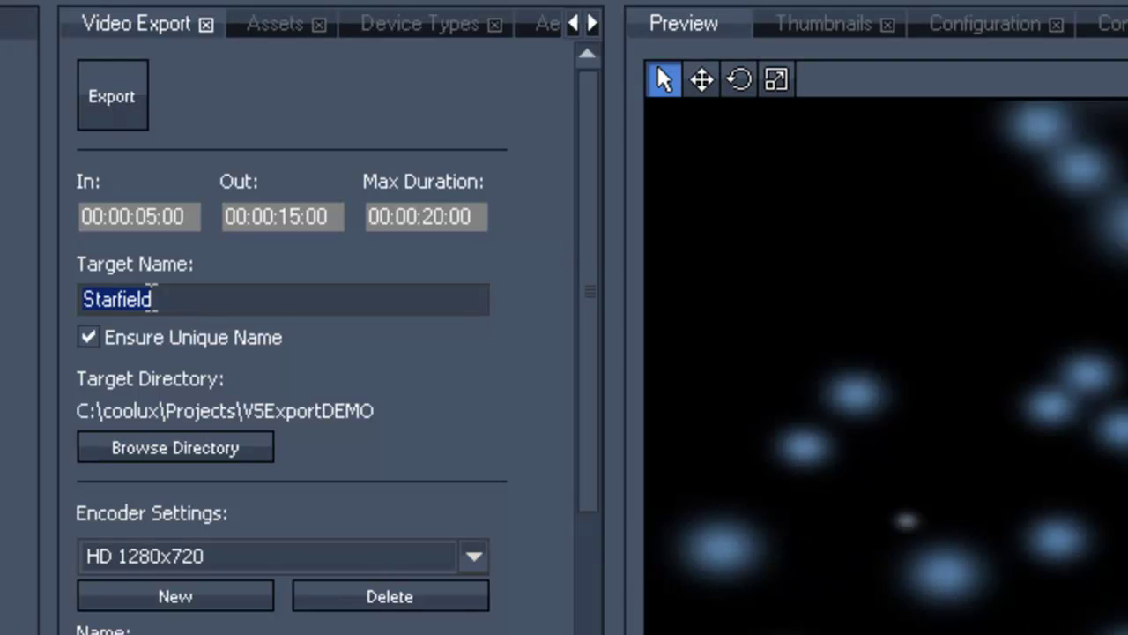
pyautogui.write('St')
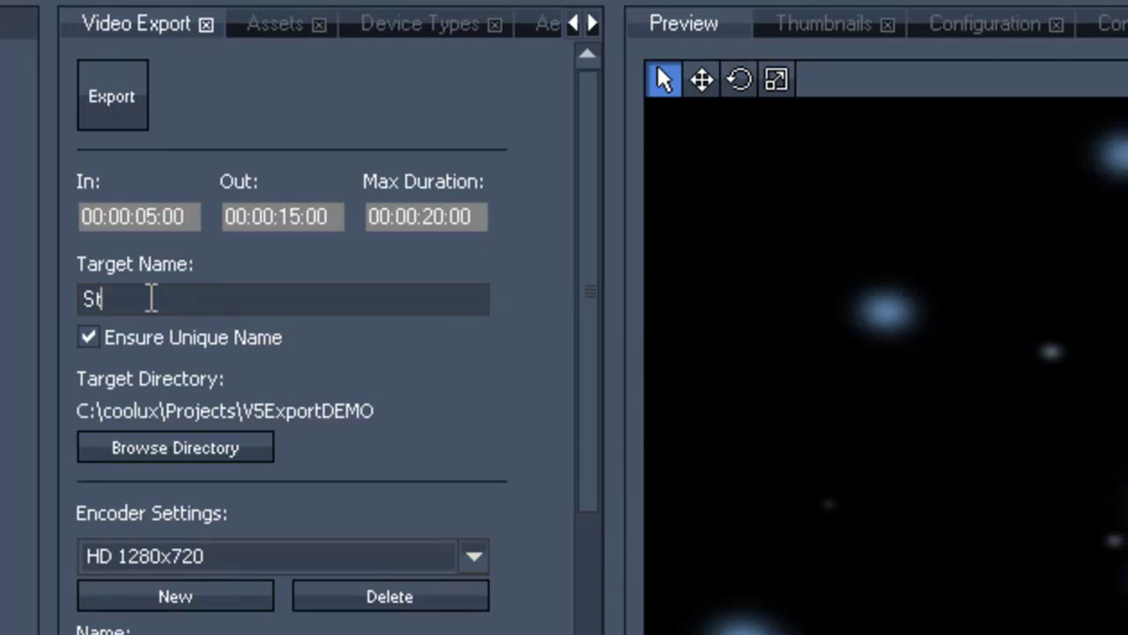
pyautogui.write('arfield')
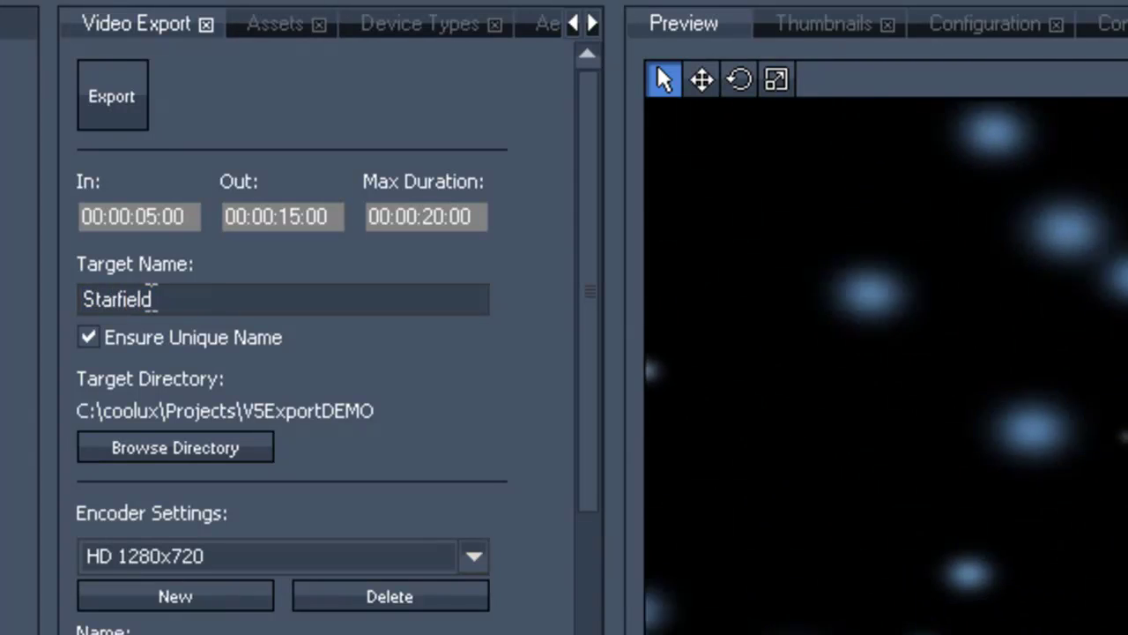
pyautogui.press('Return')
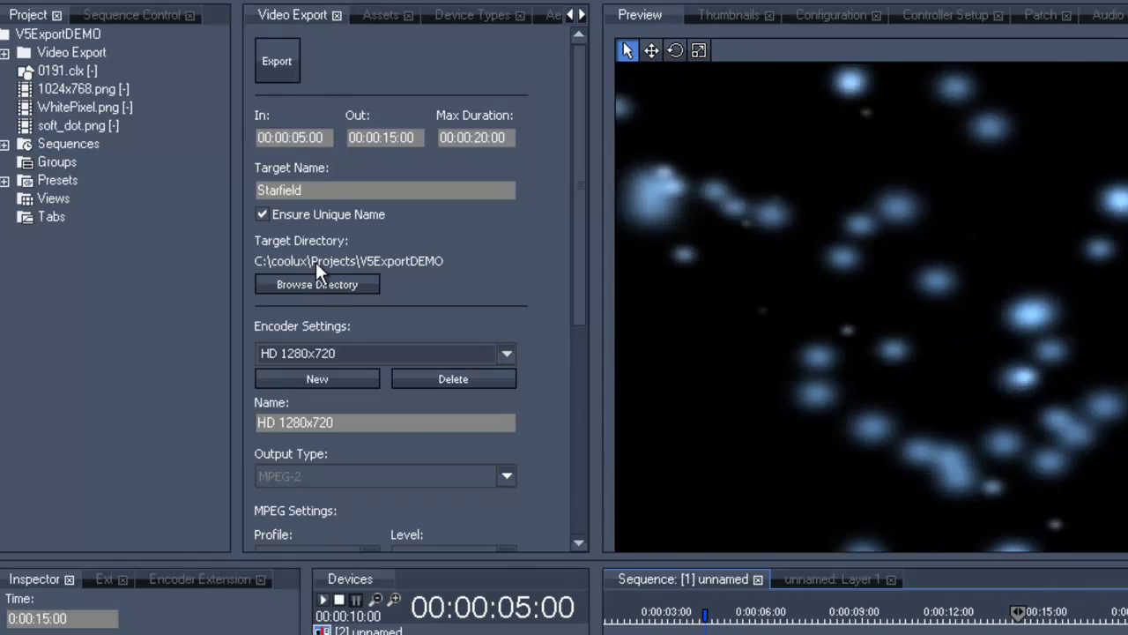
pyautogui.click(310, 284)
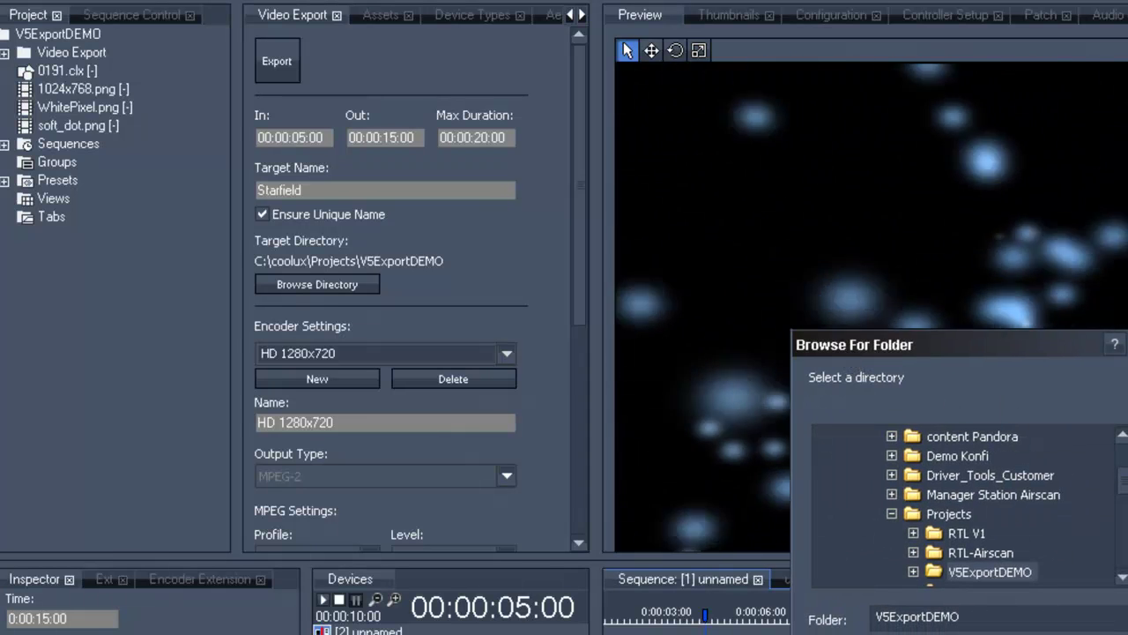
pyautogui.press('Return')
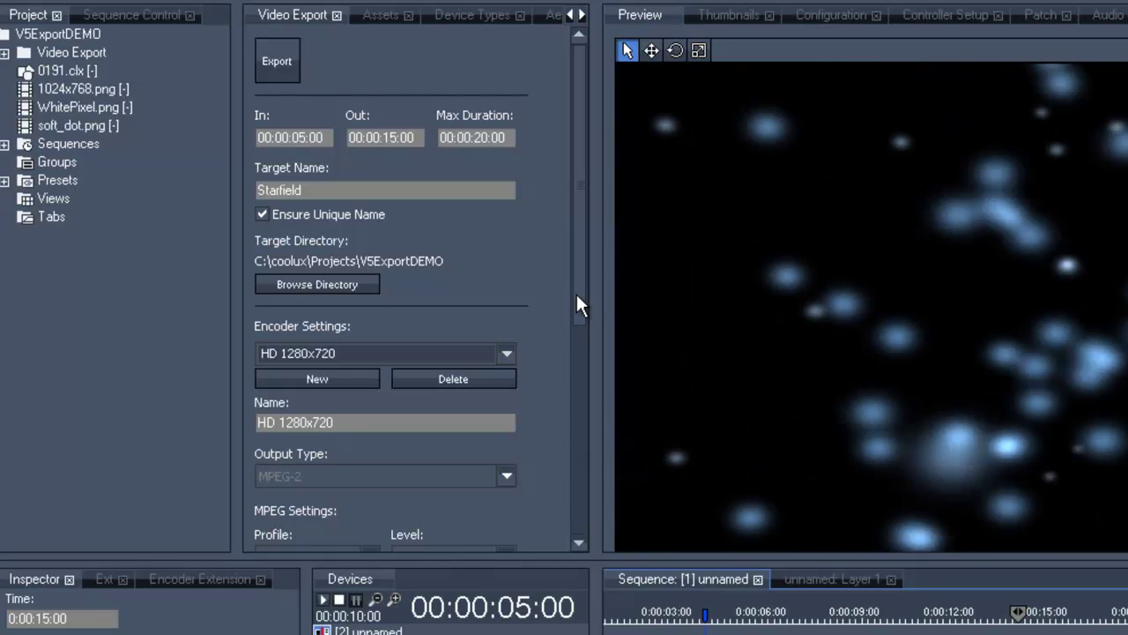
pyautogui.moveTo(576, 292); pyautogui.dragTo(578, 440)
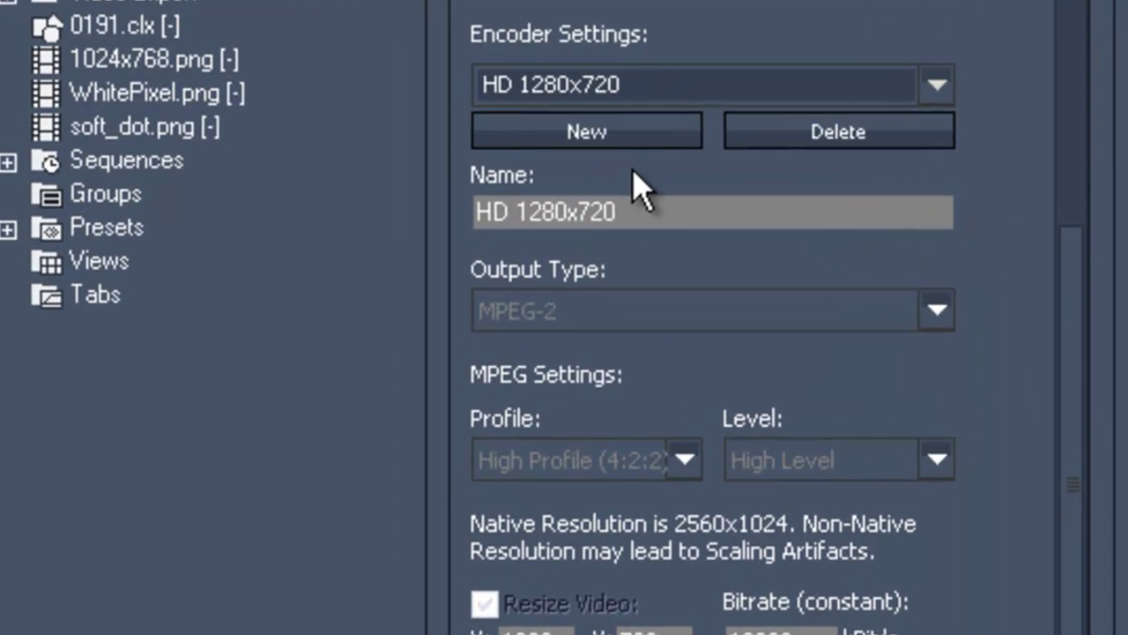
pyautogui.click(936, 85)
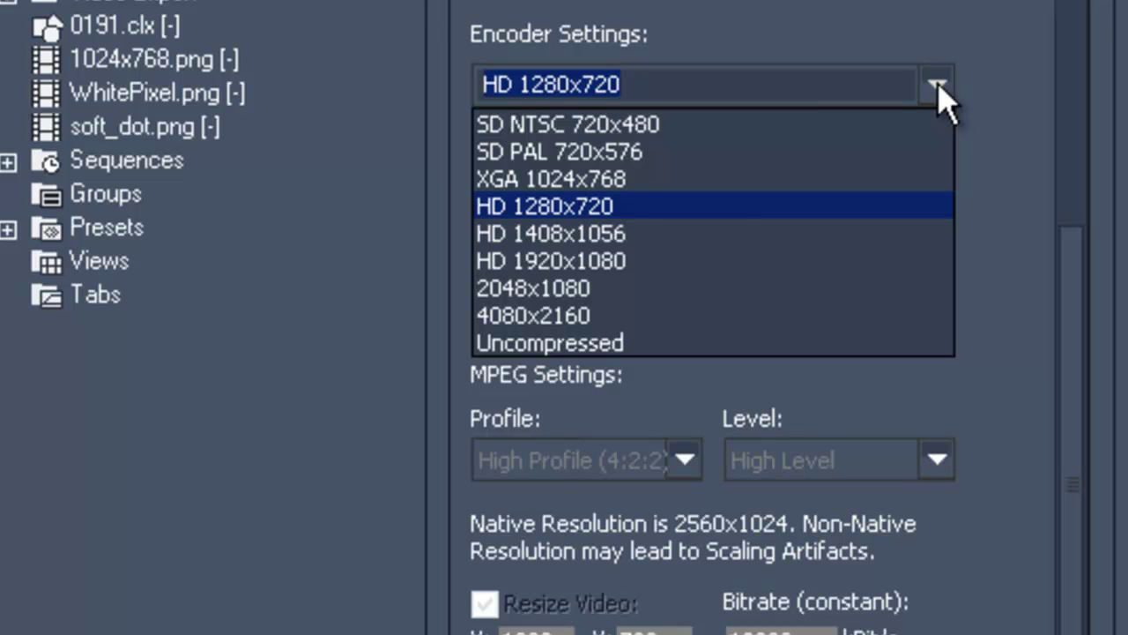
pyautogui.click(937, 86)
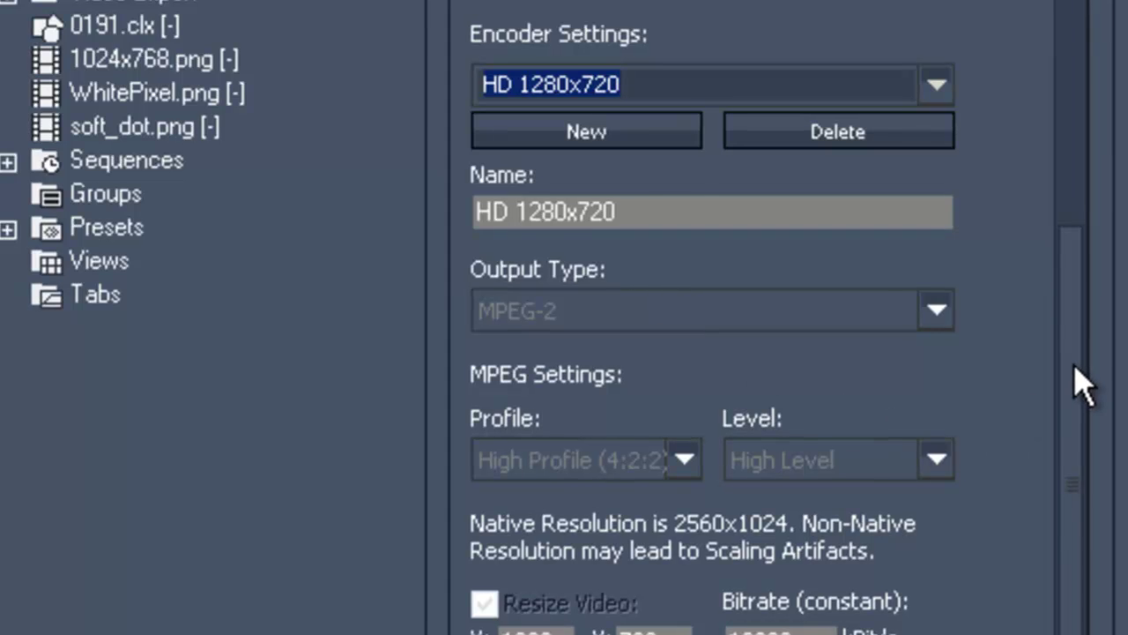
pyautogui.scroll(-5, 1066, 379)
pyautogui.scroll(-1, 970, 444)
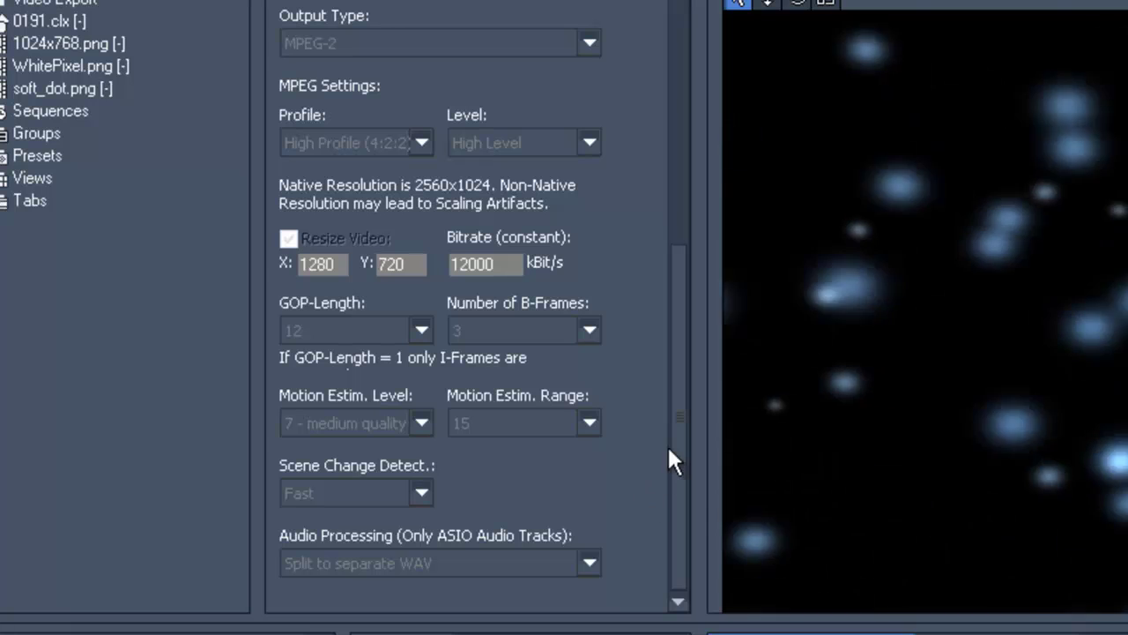
pyautogui.moveTo(670, 437); pyautogui.dragTo(690, 178)
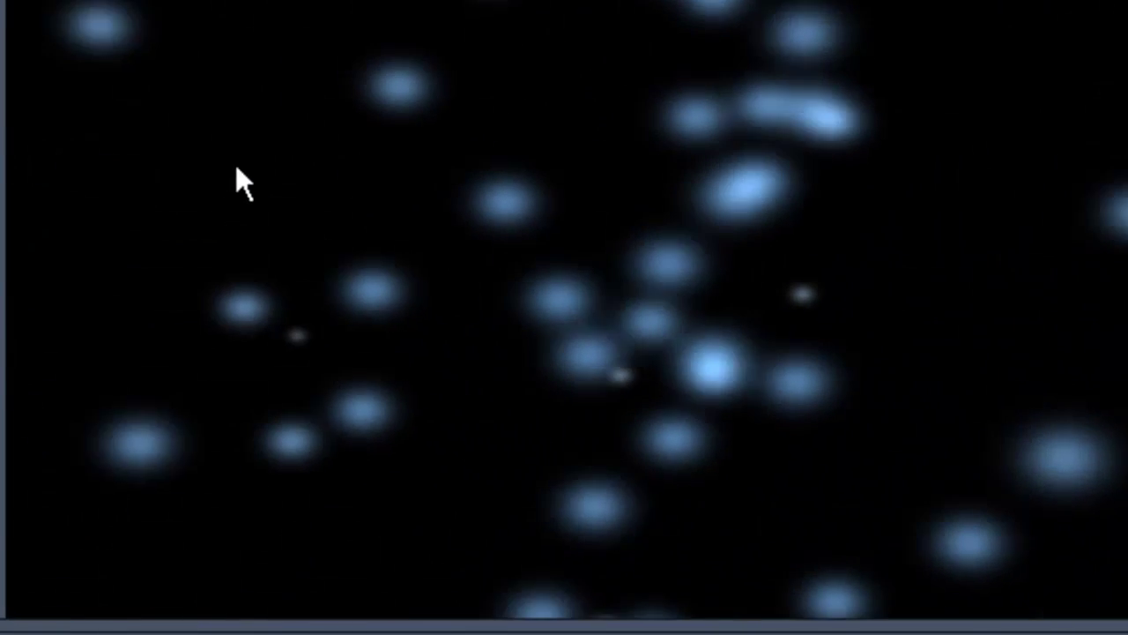
pyautogui.rightClick(236, 168)
pyautogui.moveTo(350, 299)
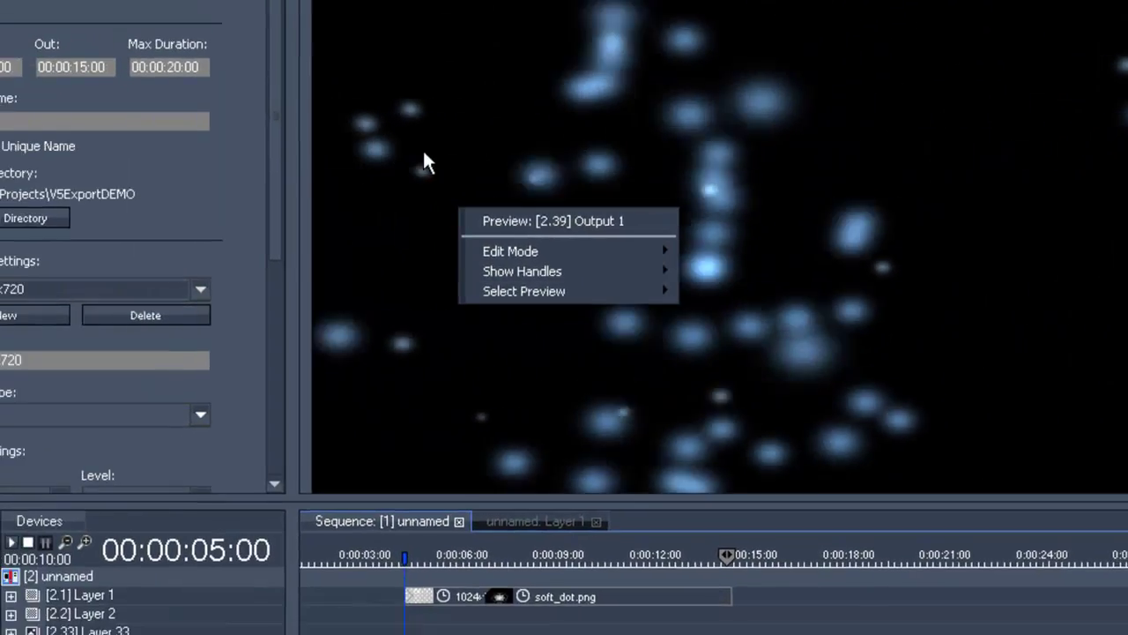
pyautogui.click(424, 161)
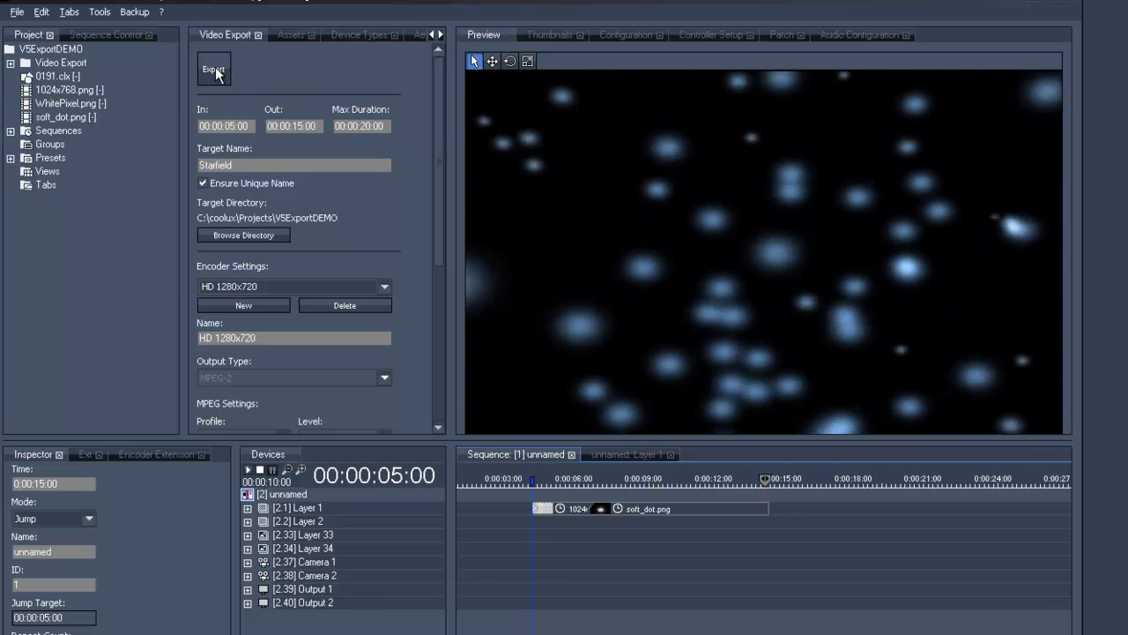
# Step: Start the Starfield video export from the Video Export panel
pyautogui.click(216, 71)
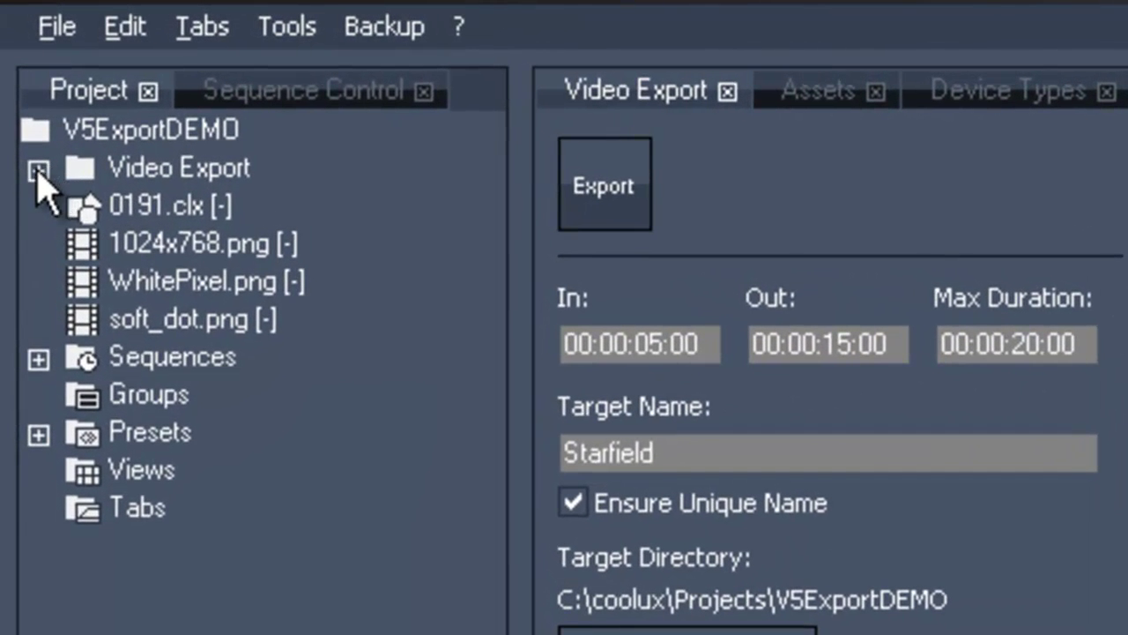
# Step: Expand Video Export in the Project tree to list the exported Starfield files
pyautogui.click(37, 170)
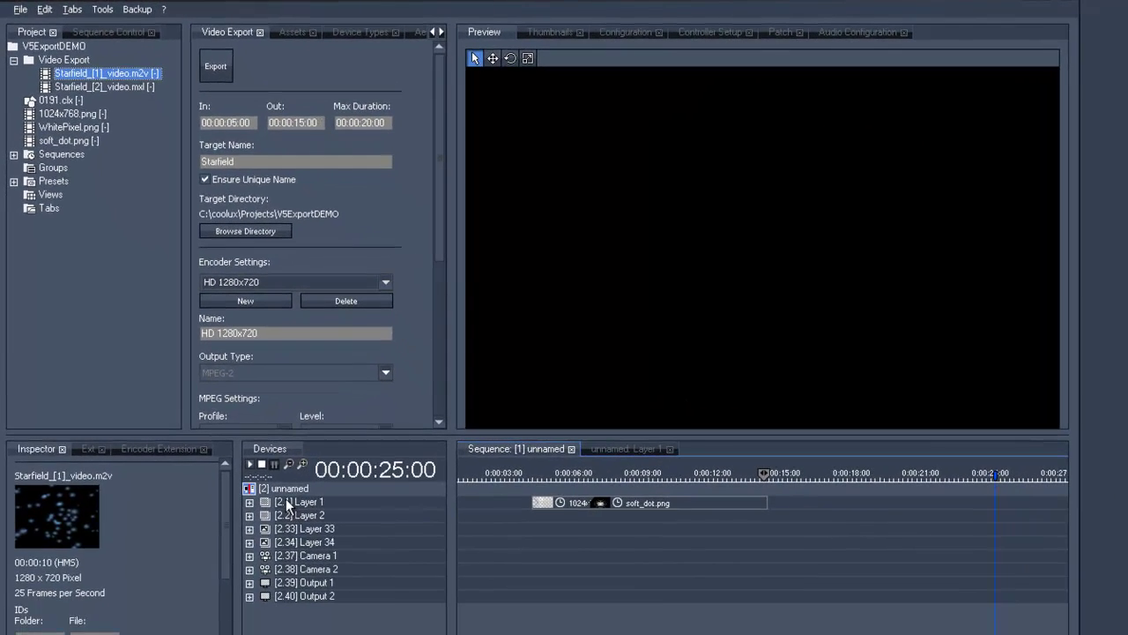
# Step: Assign Starfield_[1]_video.m2v to Layer 1 and raise its opacity to 255
pyautogui.click(342, 597)
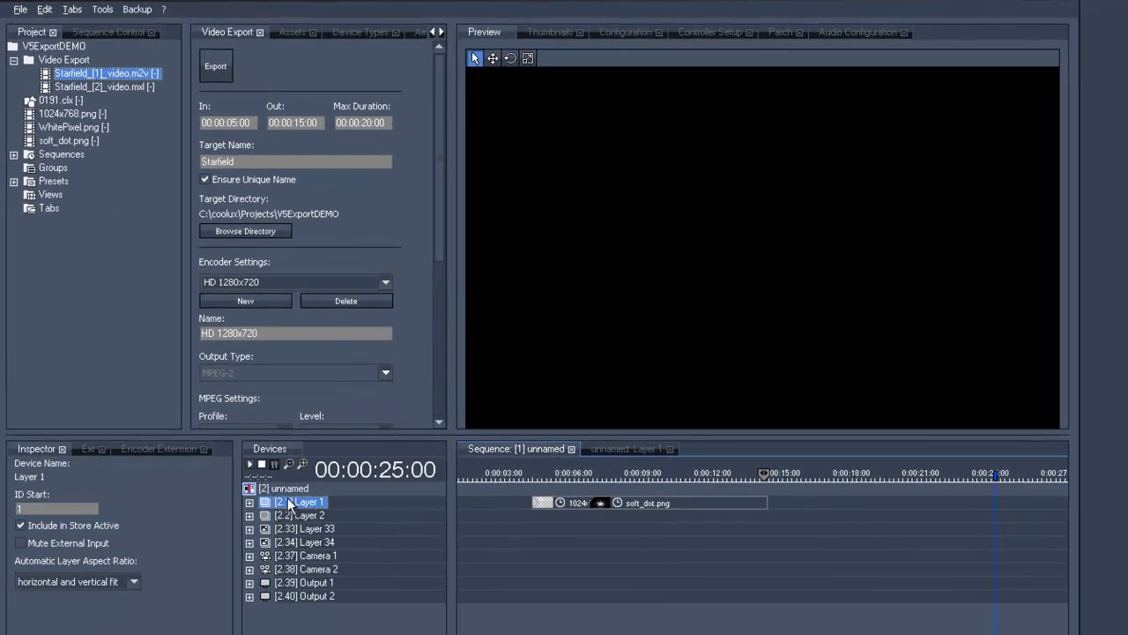
pyautogui.click(81, 79)
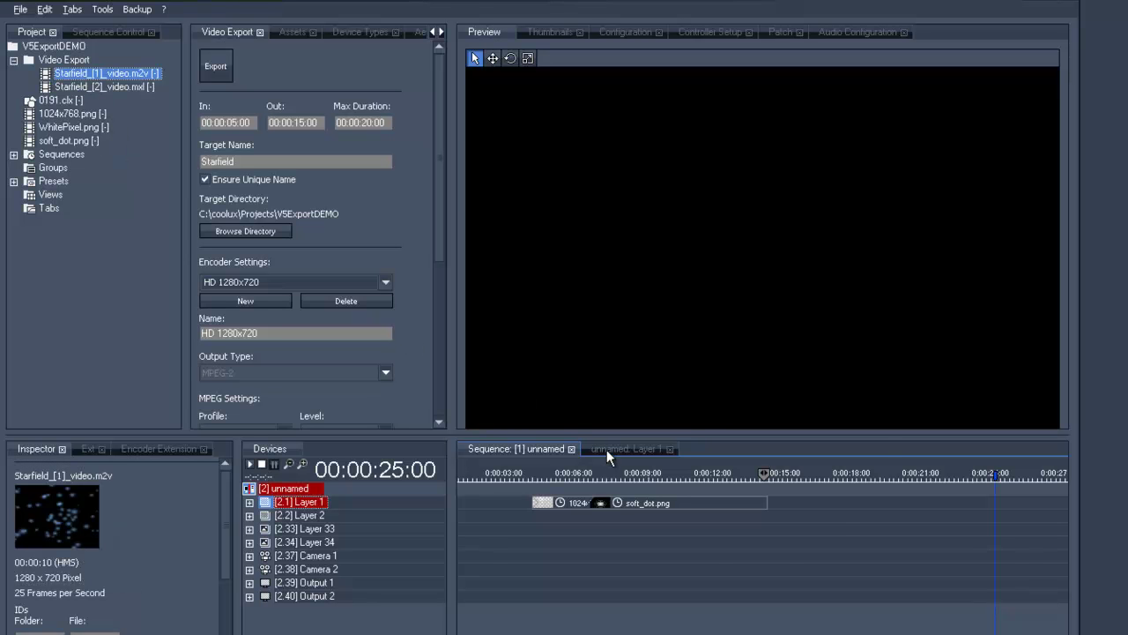
pyautogui.click(606, 449)
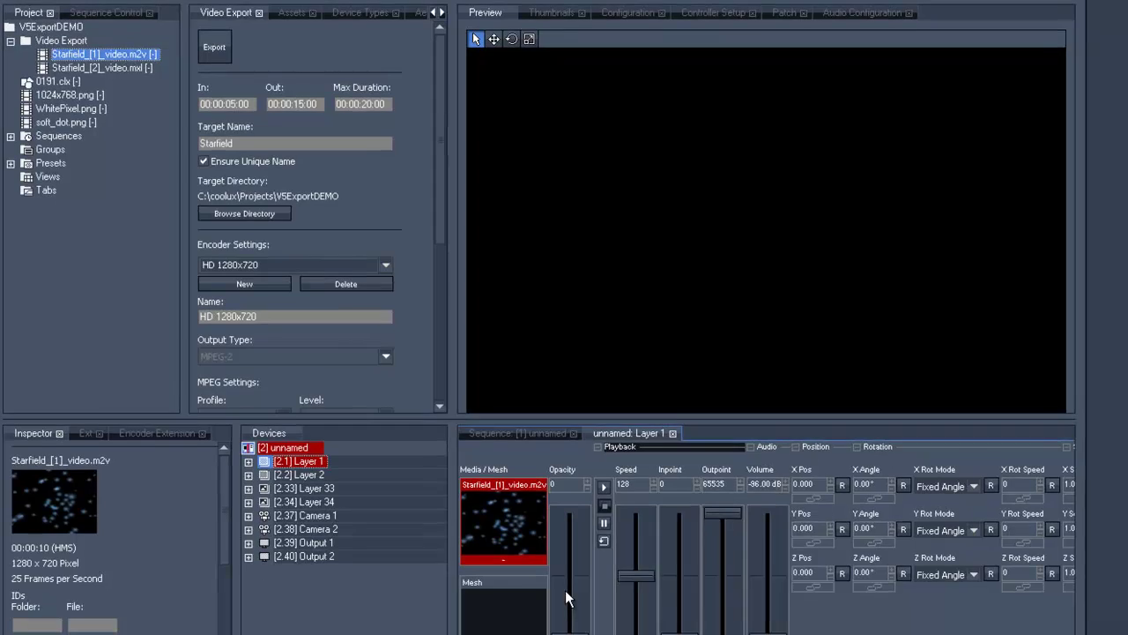
pyautogui.moveTo(565, 590); pyautogui.dragTo(548, 482)
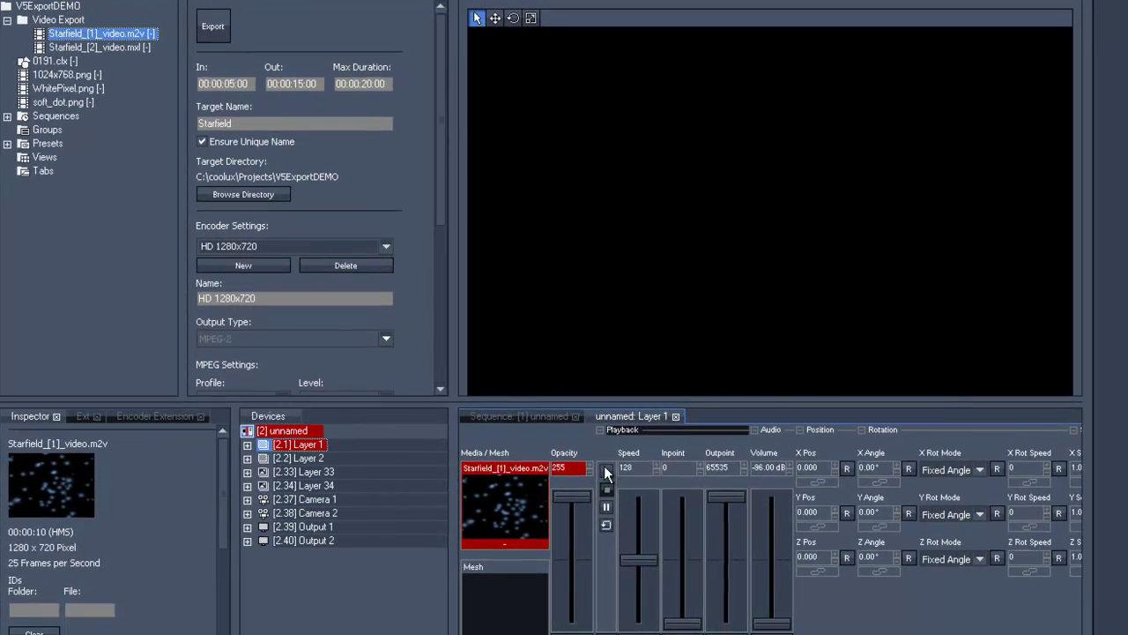
# Step: Play the starfield video on Layer 1, stop it, then restart playback
pyautogui.click(604, 473)
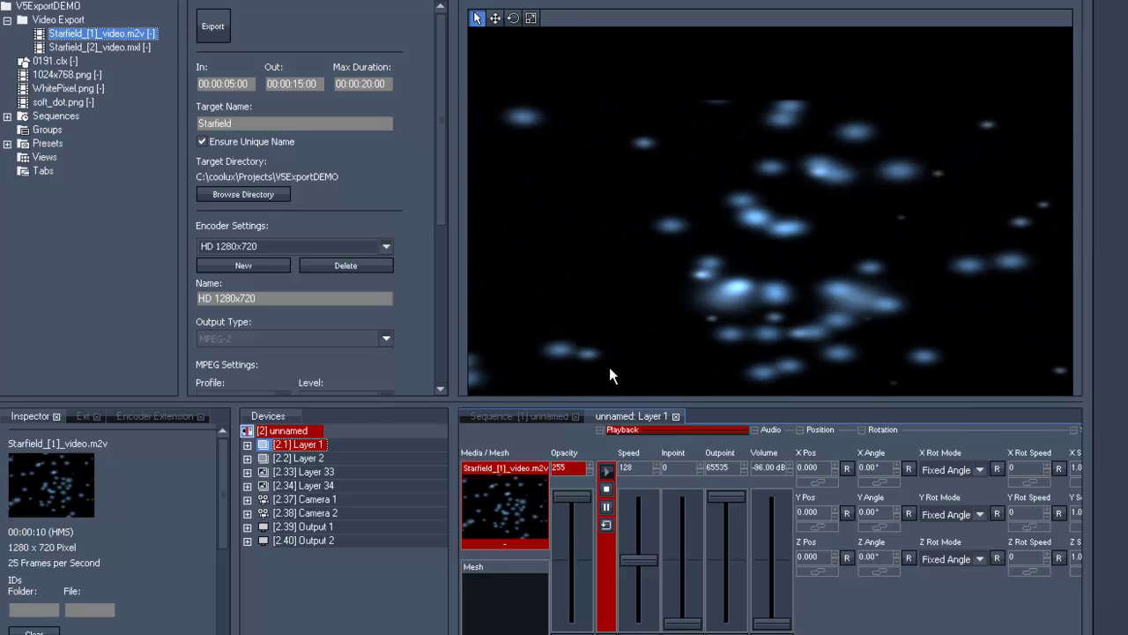
pyautogui.click(607, 523)
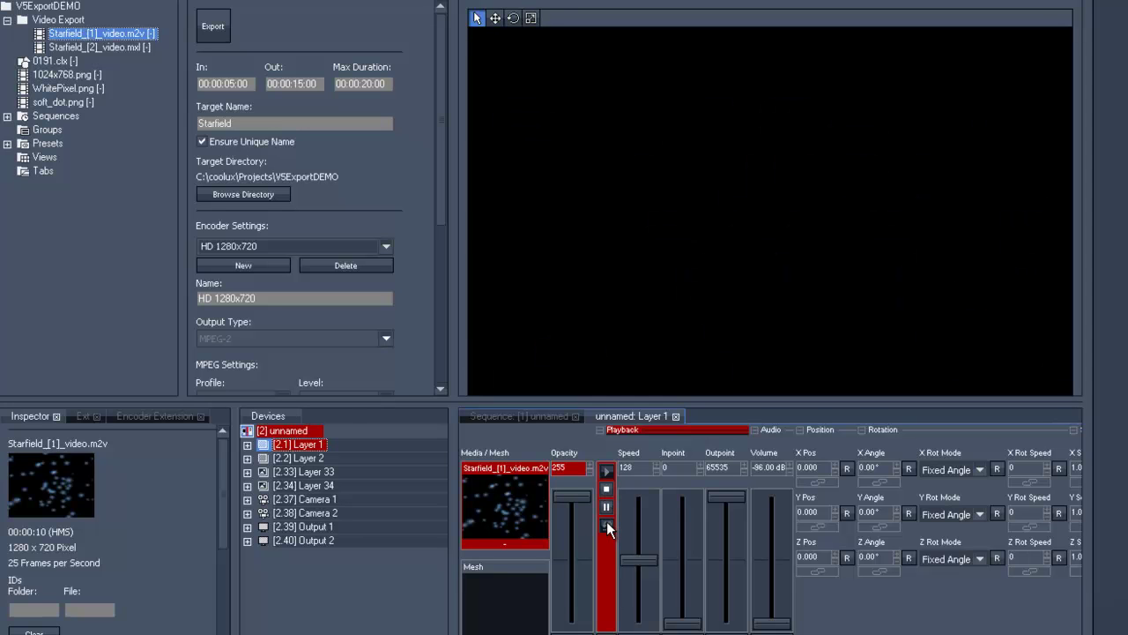
pyautogui.click(606, 473)
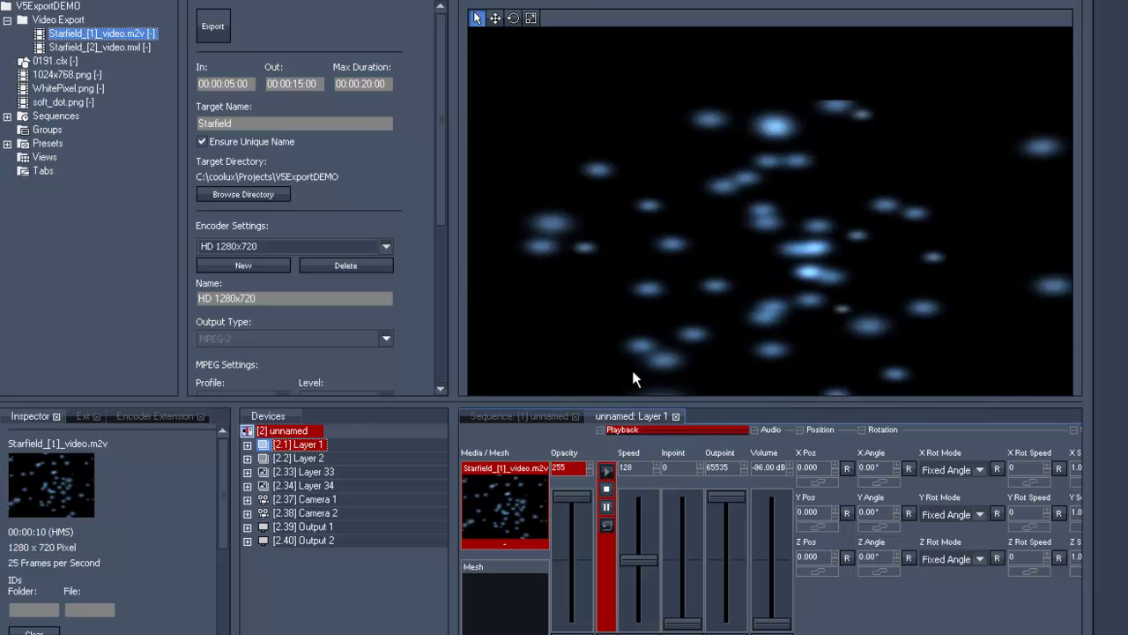